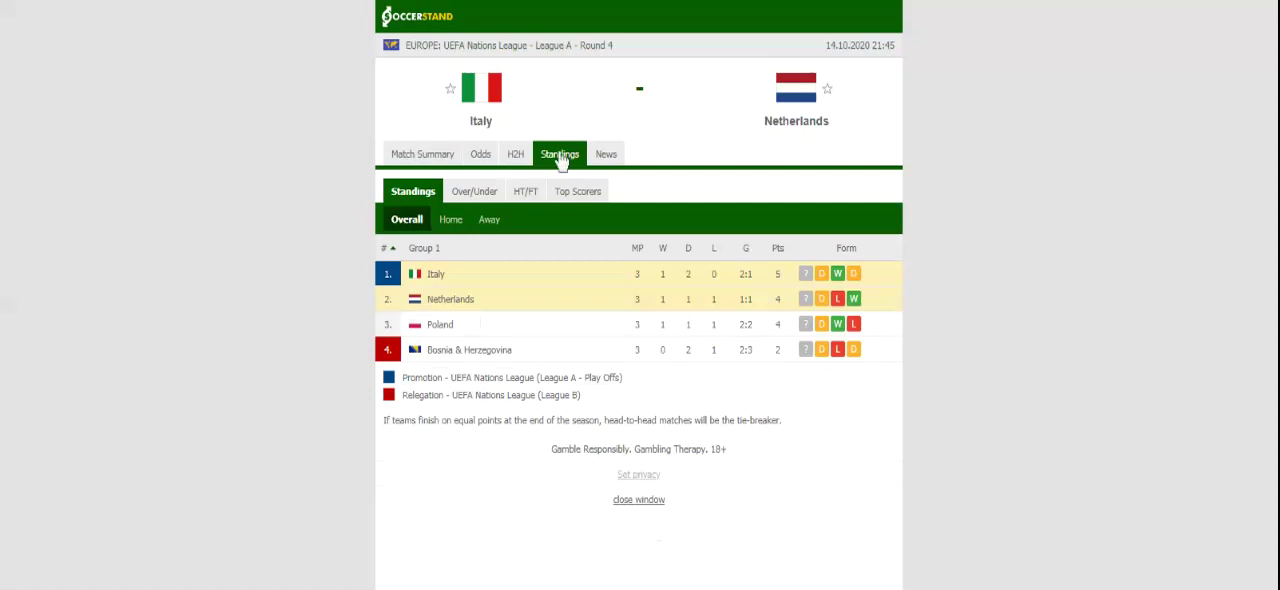
- Open the H2H tab to see Italy's and Netherlands' last five results and their September 2020 0:1 meeting
click(515, 154)
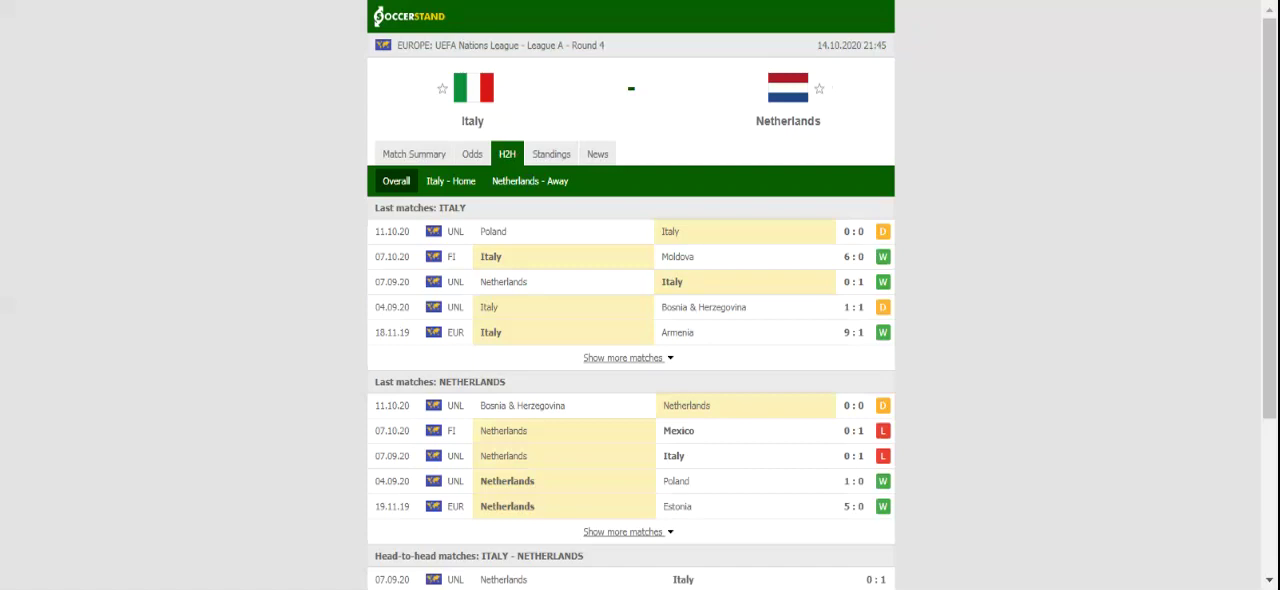
- Switch the Italy vs Netherlands match page to the Odds tab for full-time 1X2 bookmaker odds
click(474, 154)
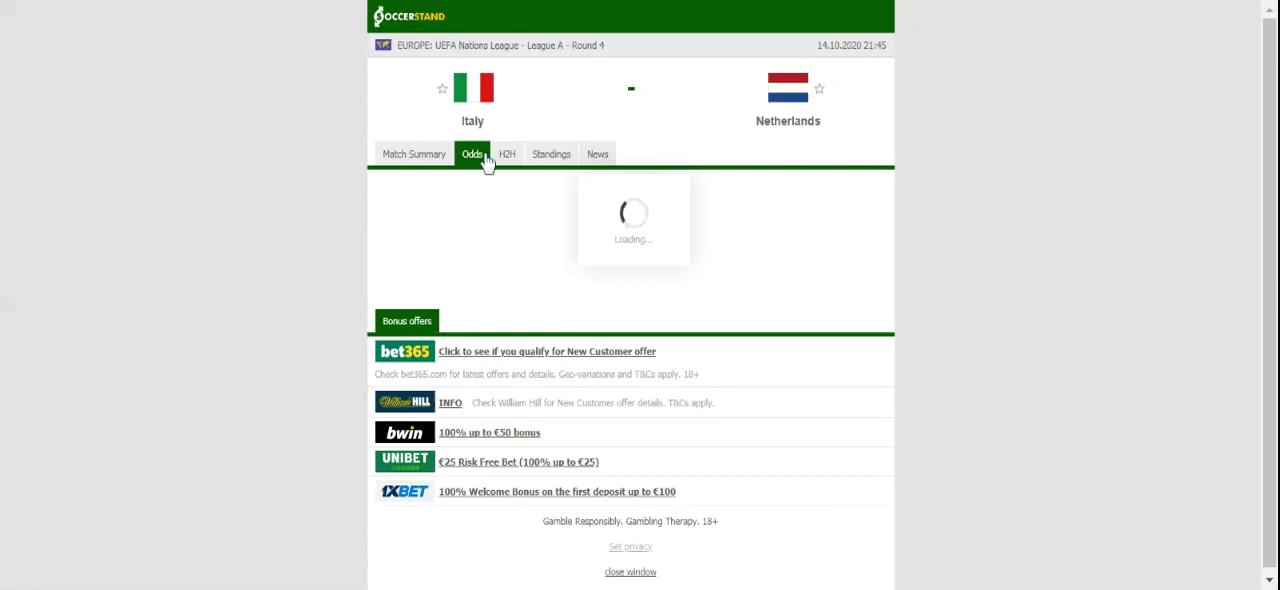